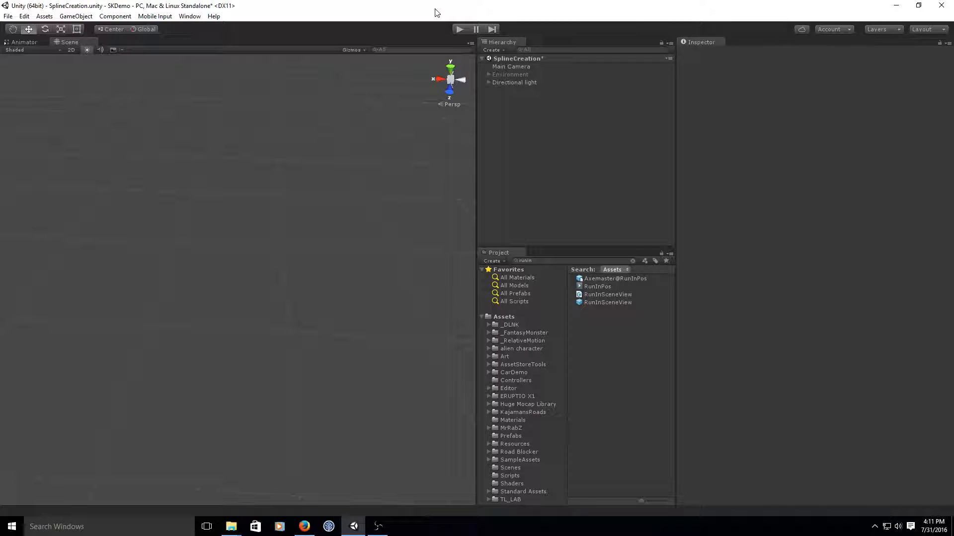
- Create a new SplineKitPro spline and place six control points across the scene to form a gently curving path
{"action": "left_click", "coordinate": [77, 17]}
{"action": "mouse_move", "coordinate": [128, 105]}
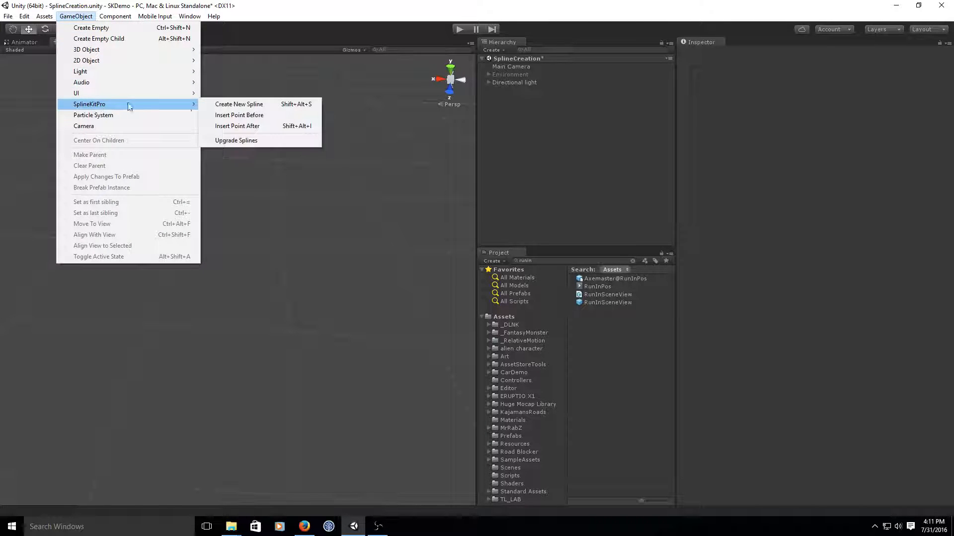
{"action": "left_click", "coordinate": [237, 106]}
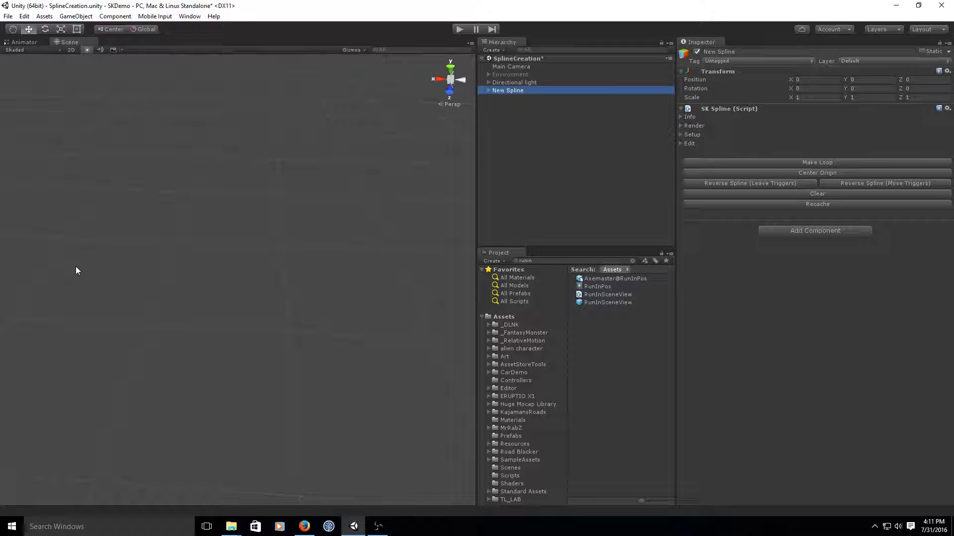
{"action": "left_click", "coordinate": [79, 232]}
{"action": "left_click", "coordinate": [146, 225]}
{"action": "left_click", "coordinate": [224, 254]}
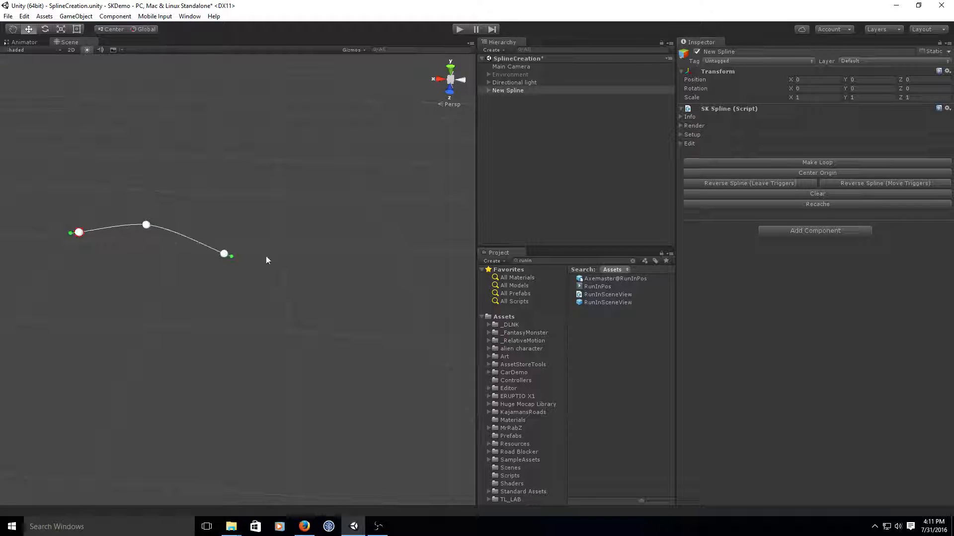
{"action": "left_click", "coordinate": [327, 258]}
{"action": "left_click", "coordinate": [416, 256]}
{"action": "left_click", "coordinate": [447, 212]}
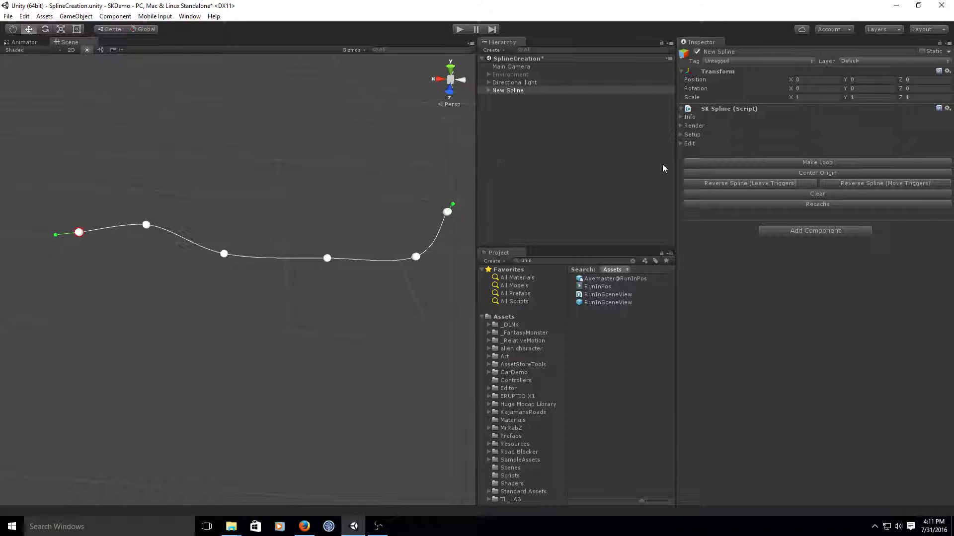
- Add a scale node to the spline at a T value of about 0.304
{"action": "left_click", "coordinate": [681, 144]}
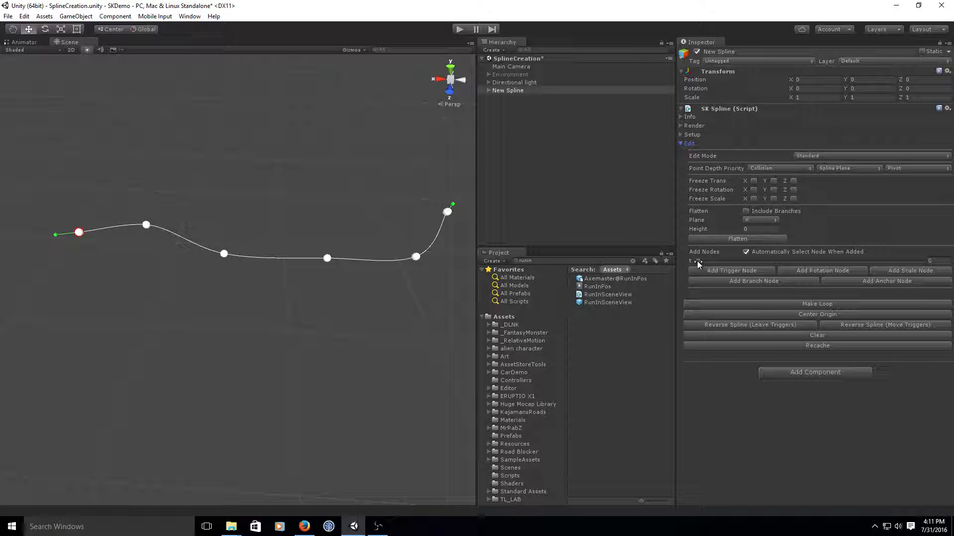
{"action": "left_click_drag", "start_coordinate": [697, 260], "coordinate": [765, 282]}
{"action": "left_click", "coordinate": [902, 269]}
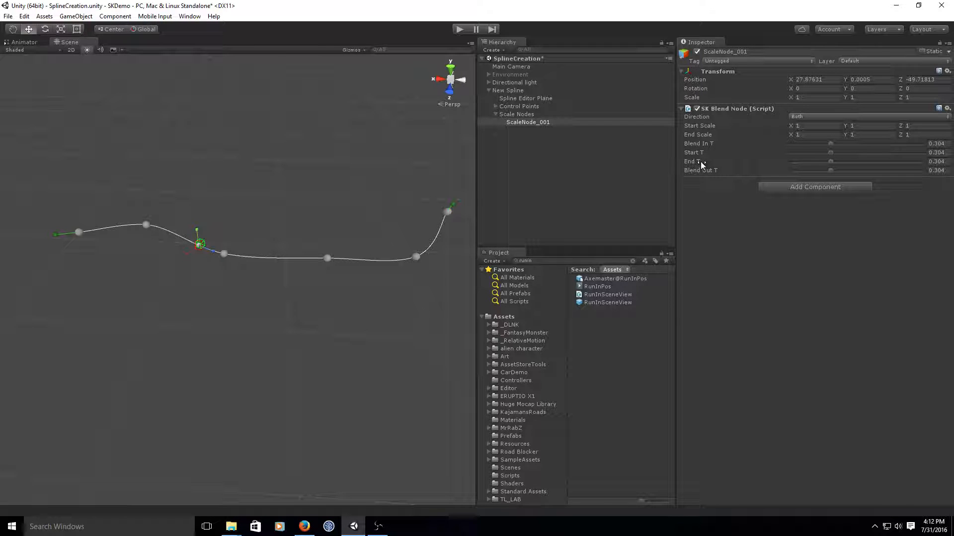
- Extend the scale node's range along the spline by setting End T to about 0.646
{"action": "left_click", "coordinate": [830, 162]}
{"action": "left_click_drag", "start_coordinate": [831, 162], "coordinate": [859, 171]}
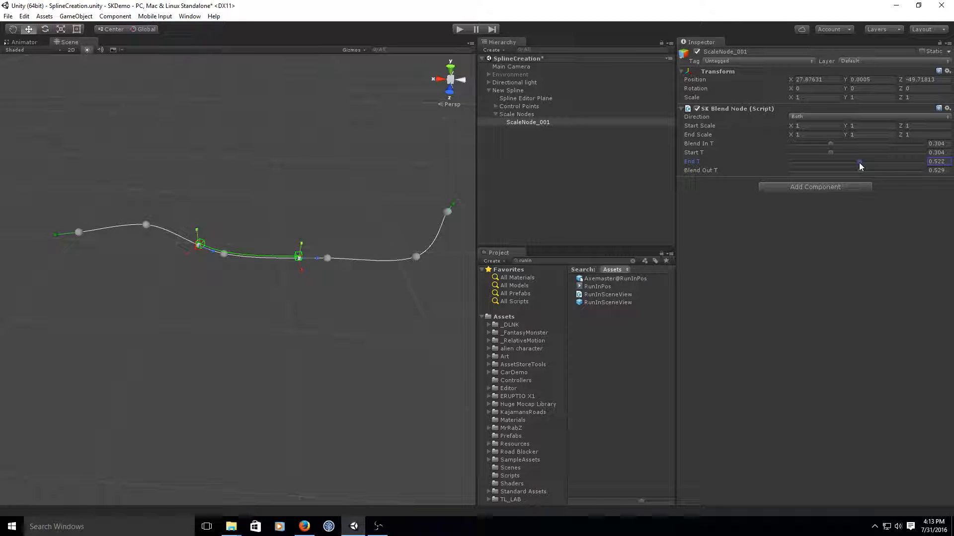
{"action": "left_click_drag", "start_coordinate": [860, 161], "coordinate": [875, 167]}
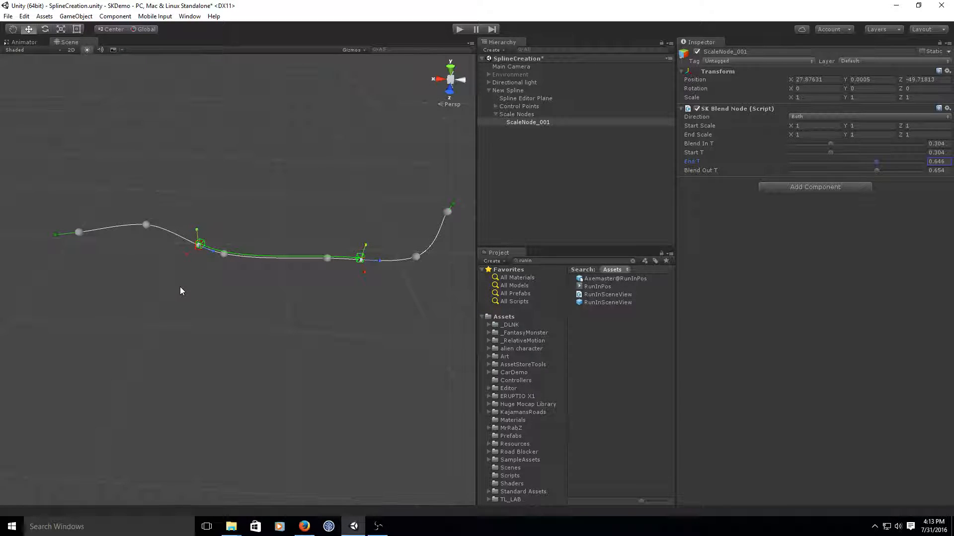
- Stretch the scale node's start scale to about 5.29 in X and its end scale to about 6.73 in Y
{"action": "scroll", "coordinate": [180, 287], "scroll_direction": "up", "scroll_amount": 1}
{"action": "left_click_drag", "start_coordinate": [183, 249], "coordinate": [127, 281]}
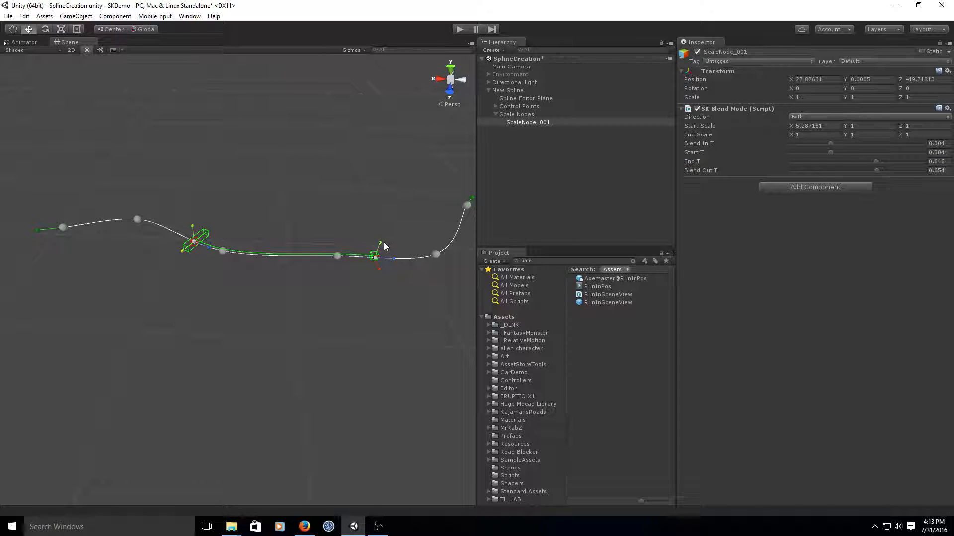
{"action": "left_click_drag", "start_coordinate": [381, 244], "coordinate": [398, 163]}
{"action": "scroll", "coordinate": [307, 283], "scroll_direction": "up", "scroll_amount": 1}
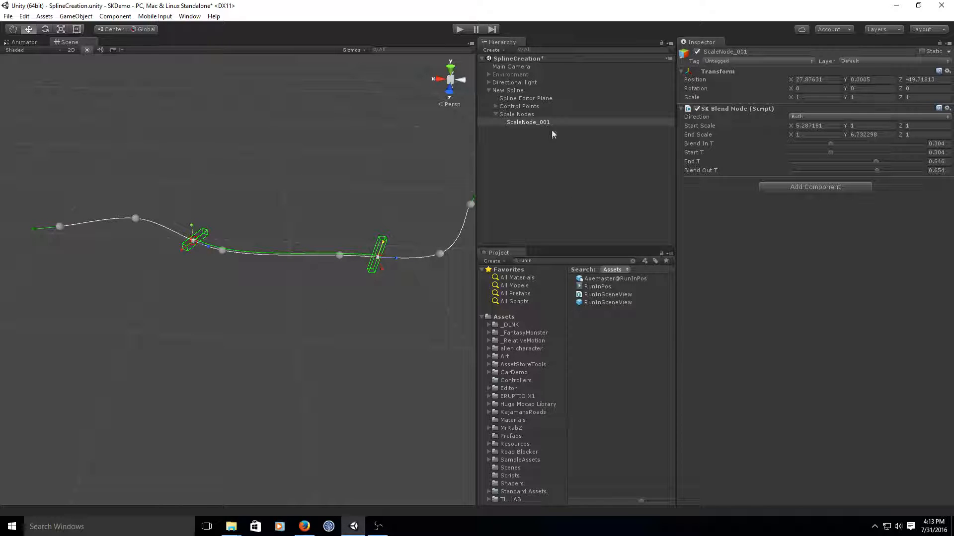
- Create a cube in the scene and add the SK Spline Animator component to it
{"action": "left_click", "coordinate": [501, 50]}
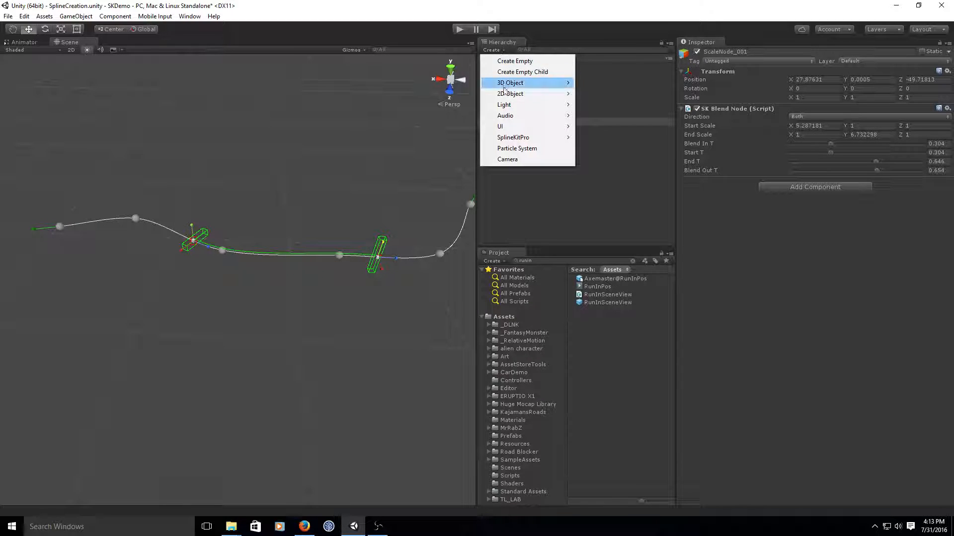
{"action": "mouse_move", "coordinate": [508, 87]}
{"action": "left_click", "coordinate": [586, 83]}
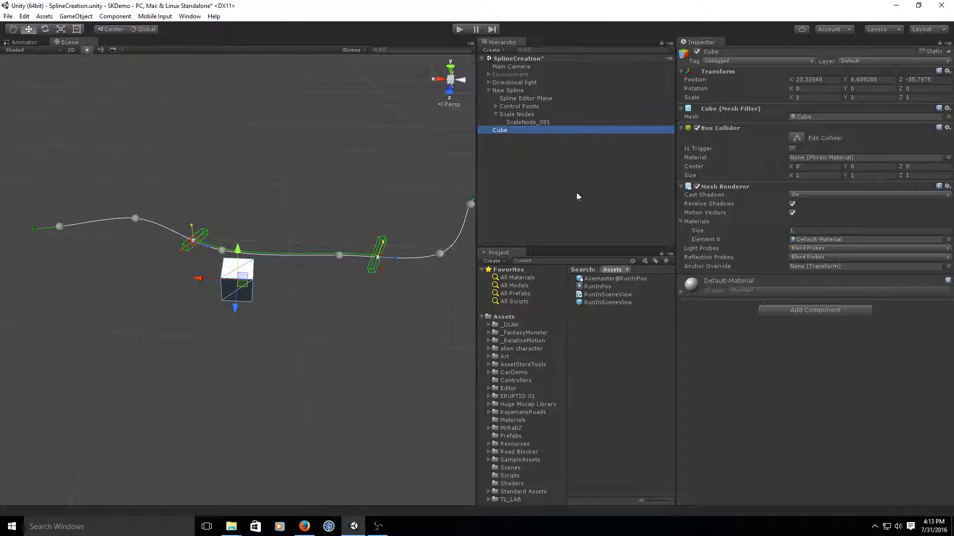
{"action": "left_click", "coordinate": [797, 311]}
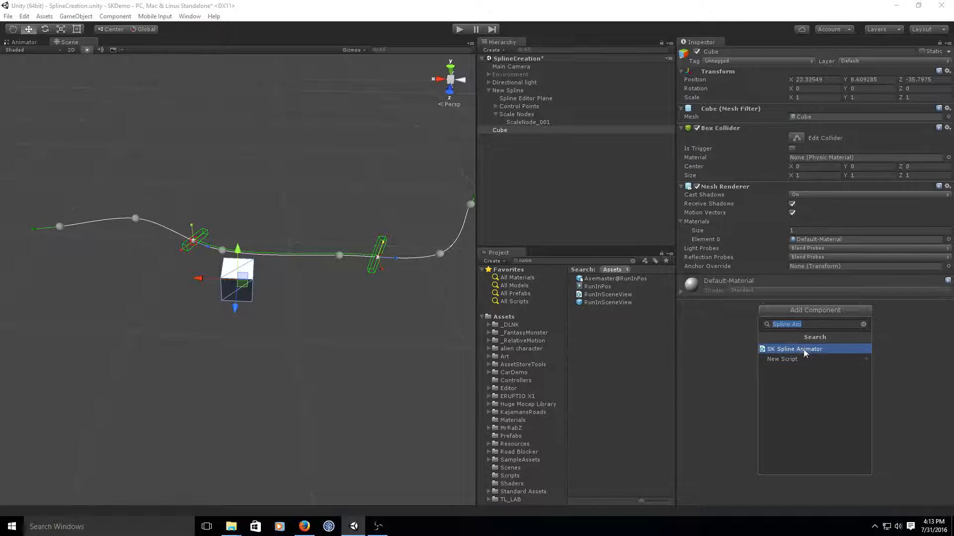
{"action": "left_click", "coordinate": [809, 349]}
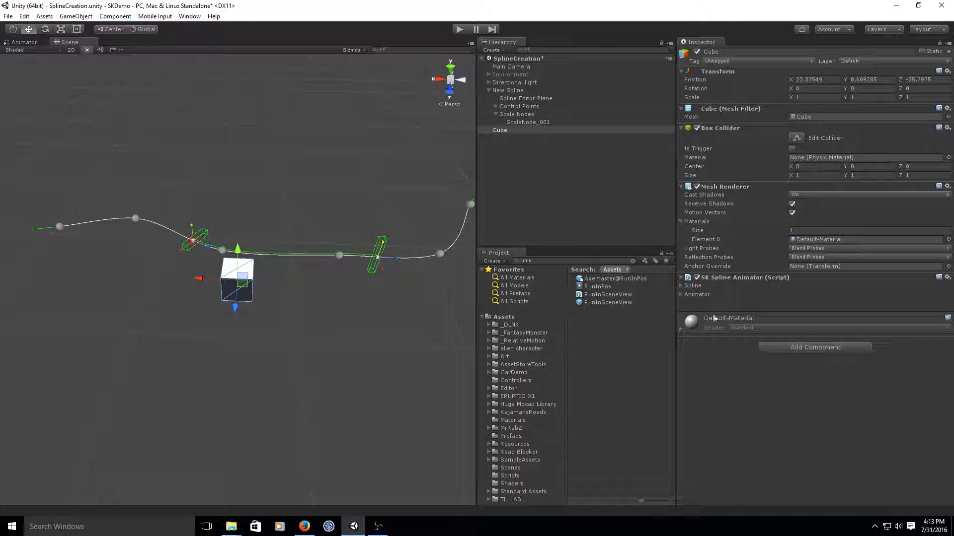
- Assign New Spline as the Spline Game Object of the cube's spline animator
{"action": "left_click", "coordinate": [681, 287]}
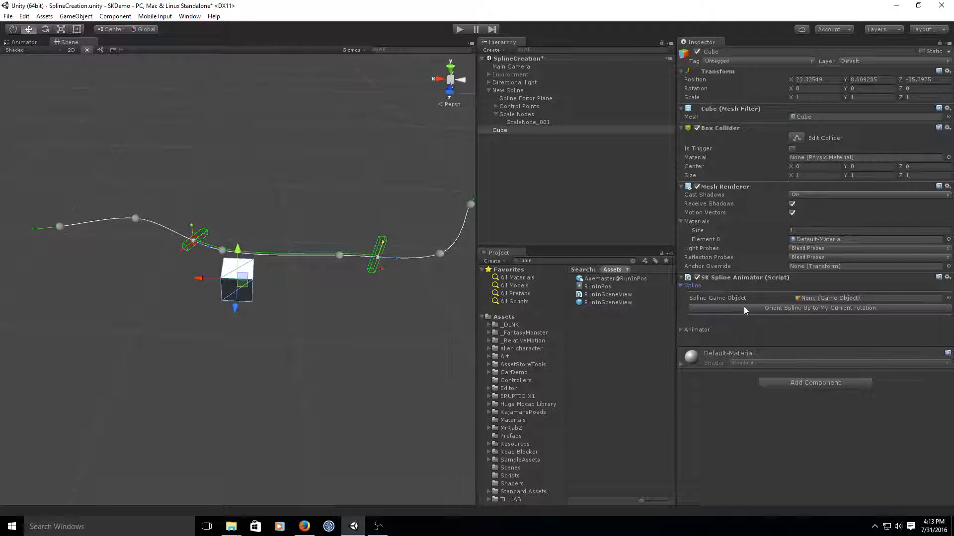
{"action": "left_click", "coordinate": [507, 92]}
{"action": "left_click_drag", "start_coordinate": [506, 92], "coordinate": [818, 300]}
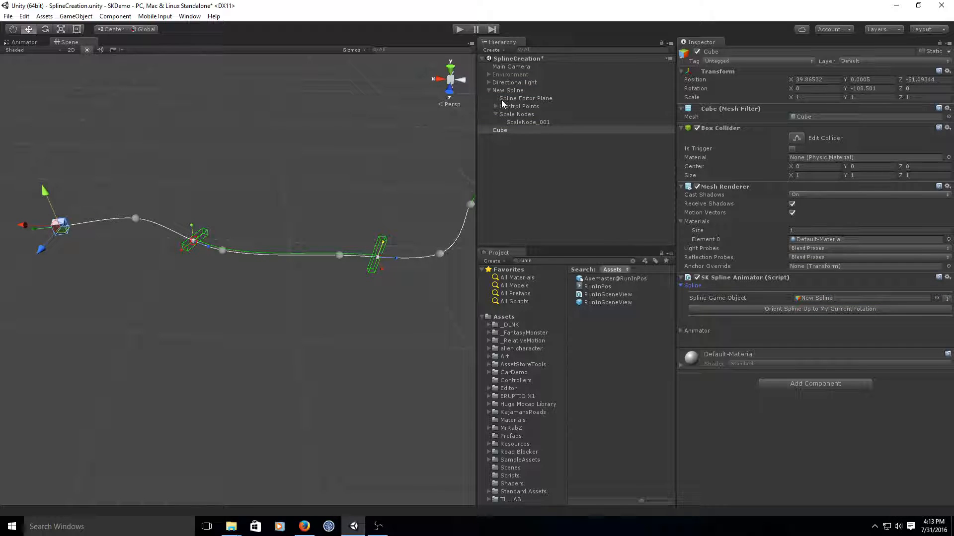
- Enable Auto Start and set the cube animator's speed to 5, and test the animation in play mode
{"action": "left_click", "coordinate": [680, 331]}
{"action": "scroll", "coordinate": [745, 313], "scroll_direction": "down", "scroll_amount": 5}
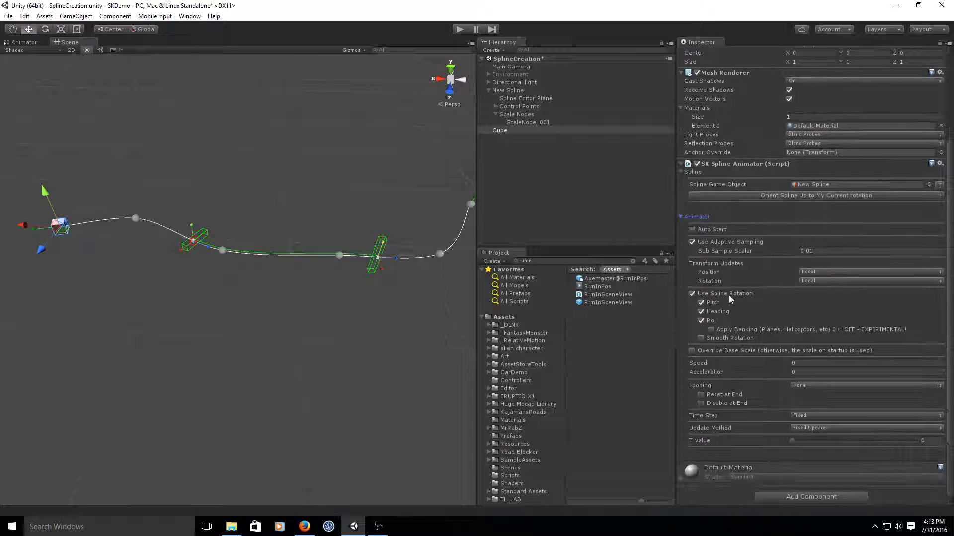
{"action": "left_click", "coordinate": [692, 230]}
{"action": "left_click", "coordinate": [812, 362]}
{"action": "type", "text": "5"}
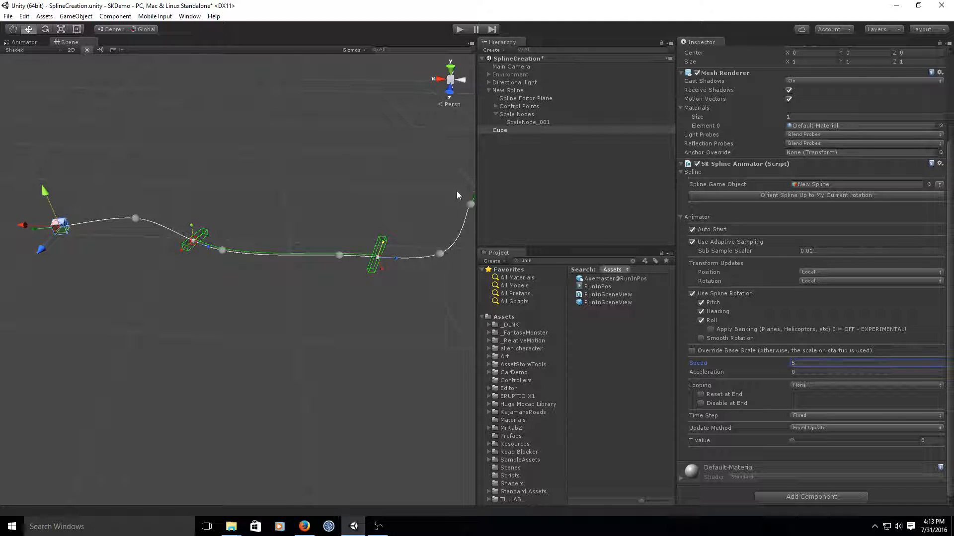
{"action": "left_click", "coordinate": [459, 28]}
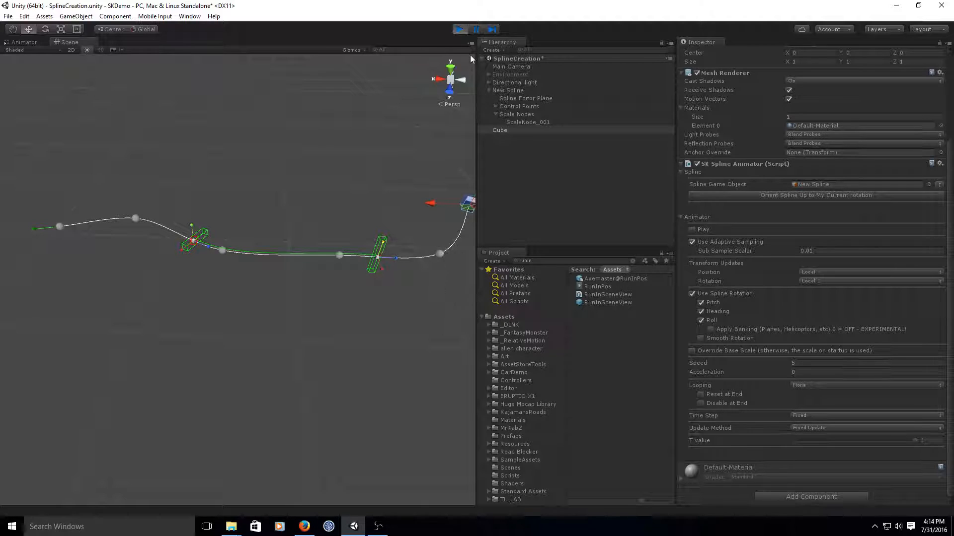
{"action": "left_click", "coordinate": [457, 28]}
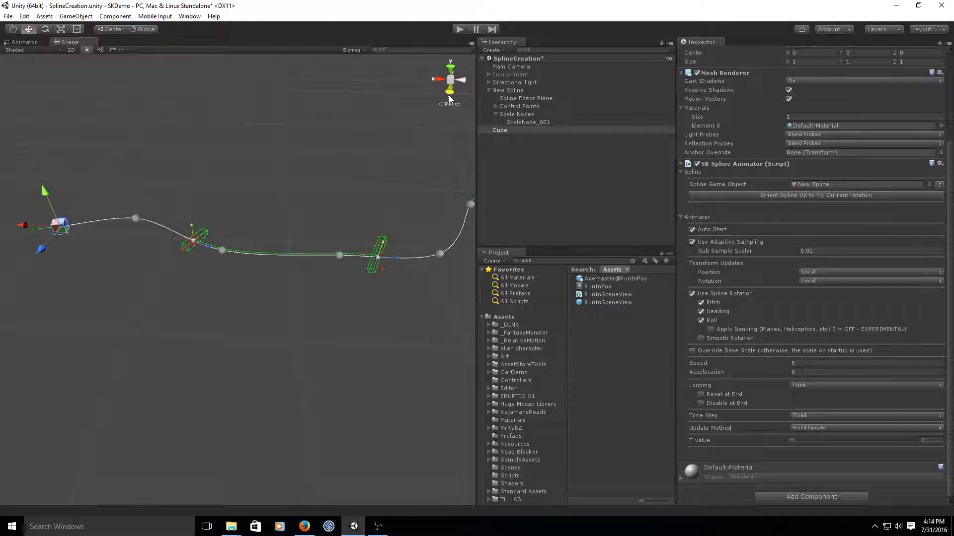
- Set ScaleNode_001's Blend In T to about 0.221 and Blend Out T to about 0.737, and test the blending in play mode
{"action": "left_click", "coordinate": [538, 121]}
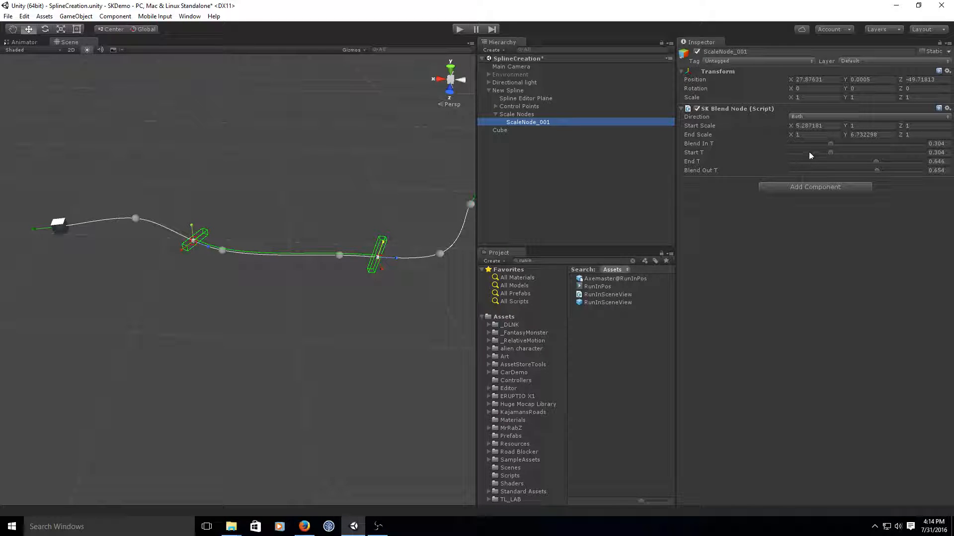
{"action": "left_click_drag", "start_coordinate": [830, 143], "coordinate": [819, 155]}
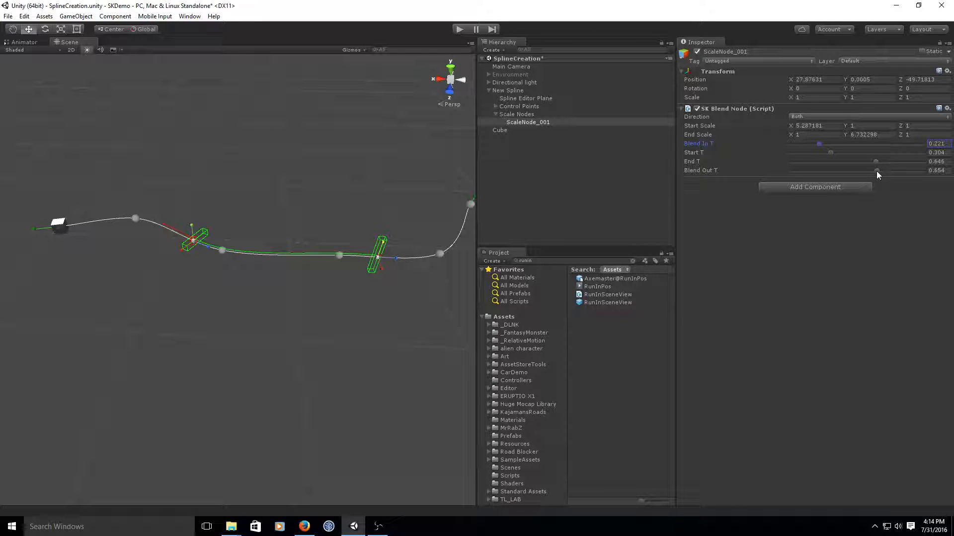
{"action": "left_click_drag", "start_coordinate": [877, 171], "coordinate": [883, 171]}
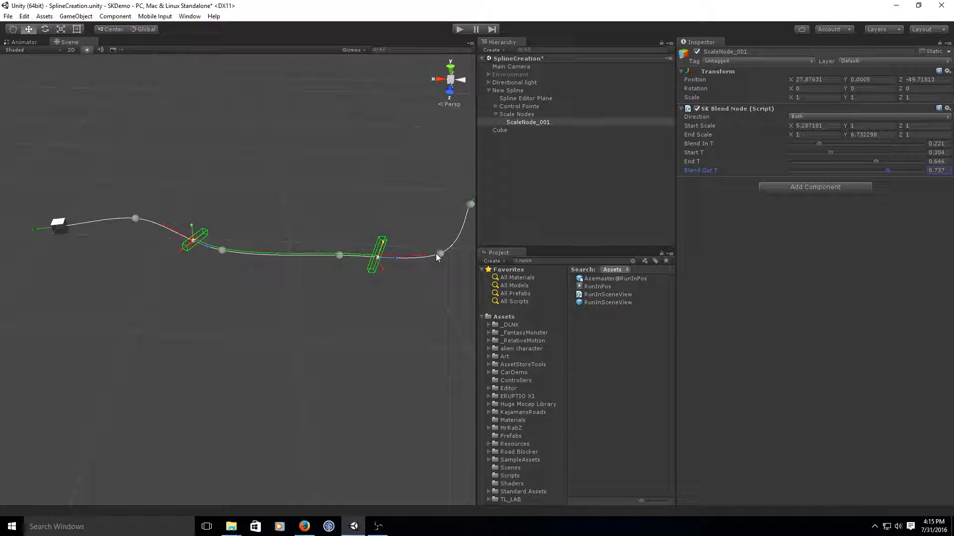
{"action": "left_click", "coordinate": [460, 29]}
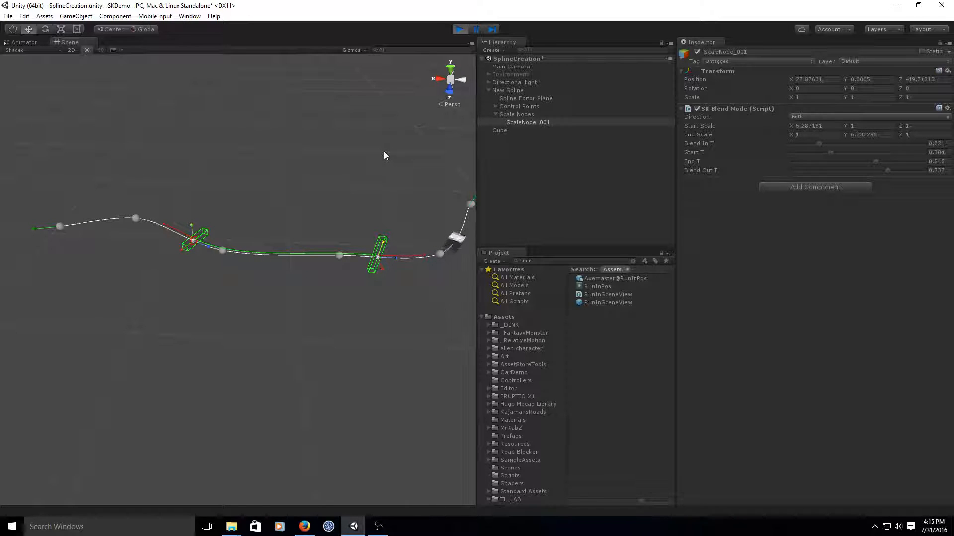
{"action": "left_click", "coordinate": [458, 30]}
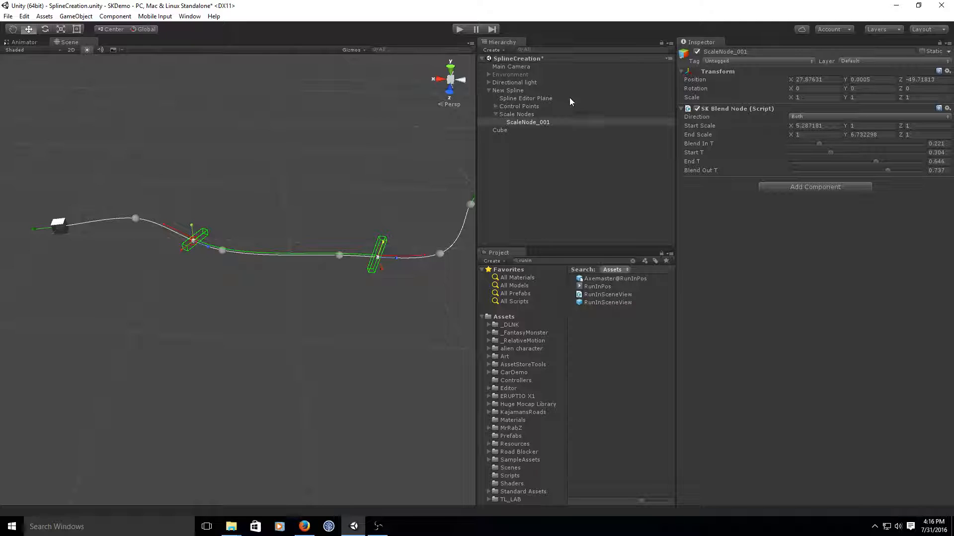
- Override the cube animator's base scale with 10 in X, Y and Z, and start play mode to test it
{"action": "left_click", "coordinate": [513, 91]}
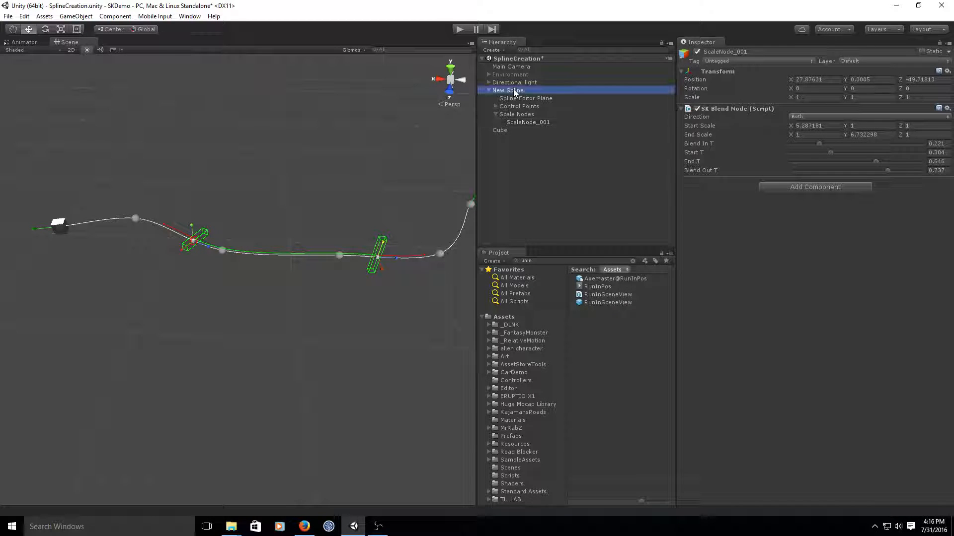
{"action": "left_click", "coordinate": [510, 130]}
{"action": "scroll", "coordinate": [767, 243], "scroll_direction": "down", "scroll_amount": 5}
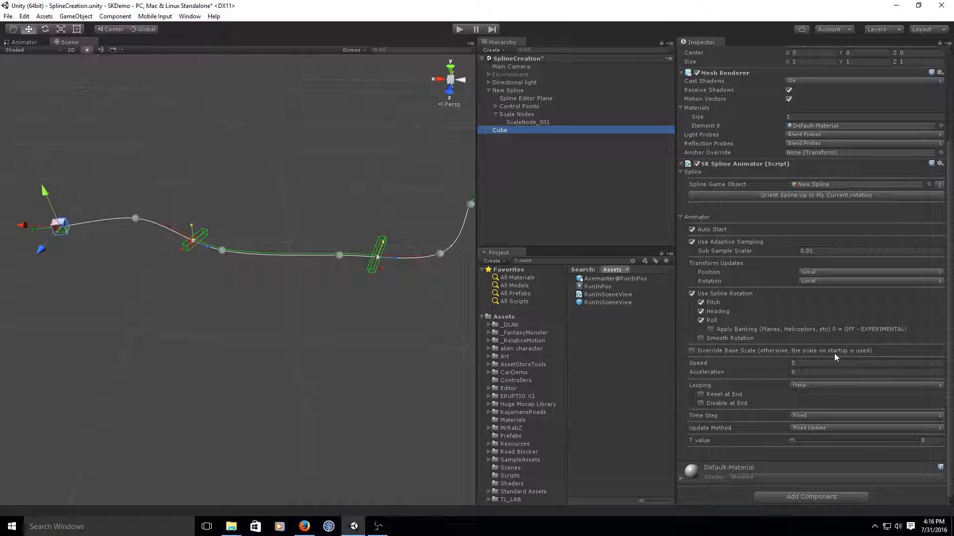
{"action": "scroll", "coordinate": [834, 354], "scroll_direction": "up", "scroll_amount": 4}
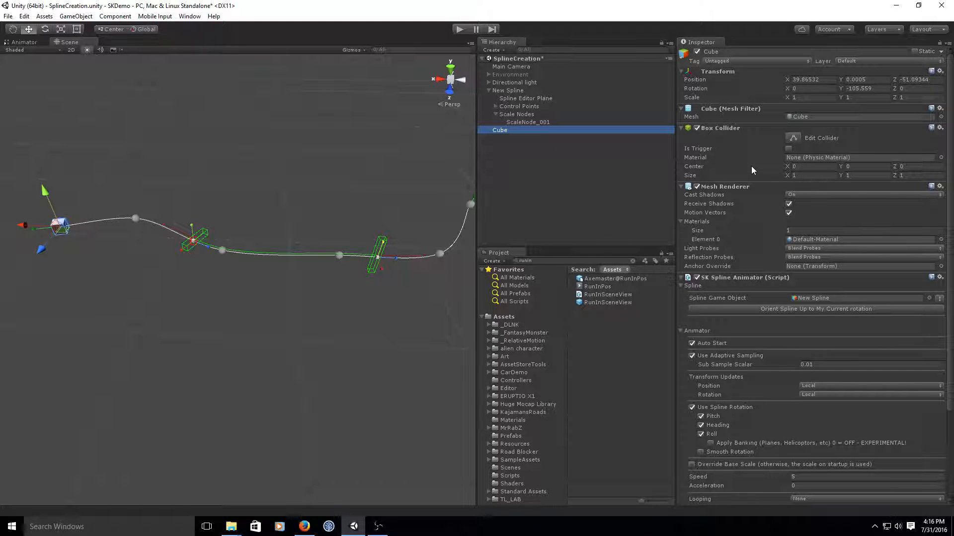
{"action": "scroll", "coordinate": [752, 166], "scroll_direction": "down", "scroll_amount": 5}
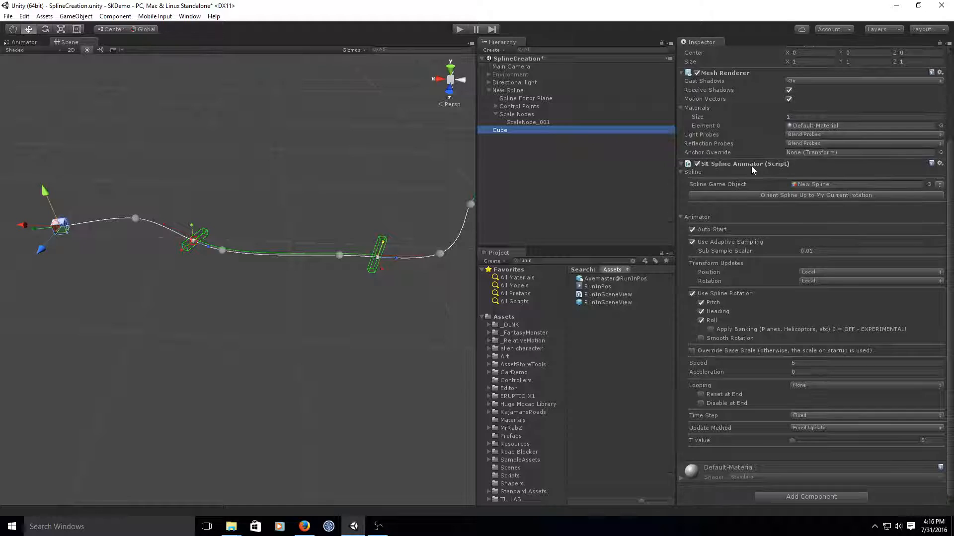
{"action": "left_click", "coordinate": [691, 352]}
{"action": "left_click", "coordinate": [690, 351]}
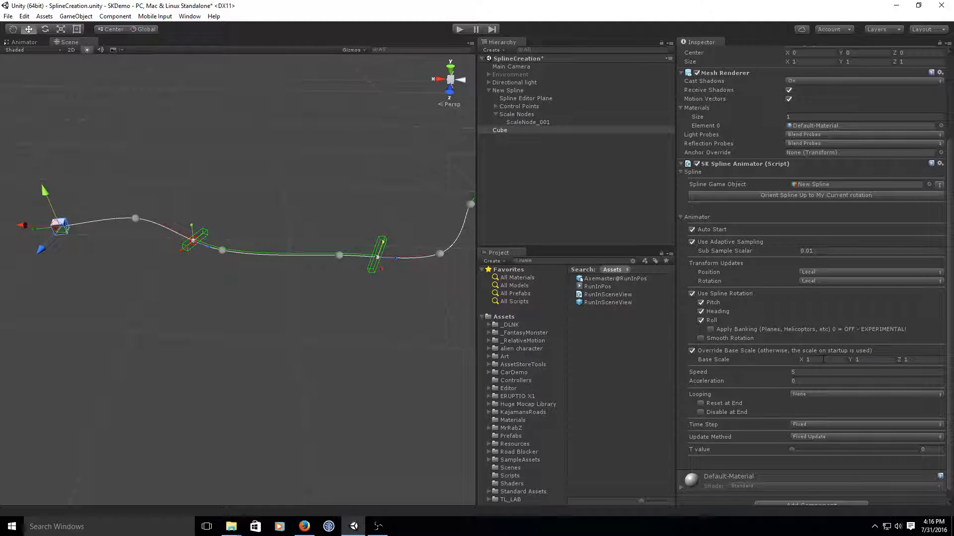
{"action": "left_click", "coordinate": [824, 359]}
{"action": "type", "text": "10"}
{"action": "key", "text": "Tab"}
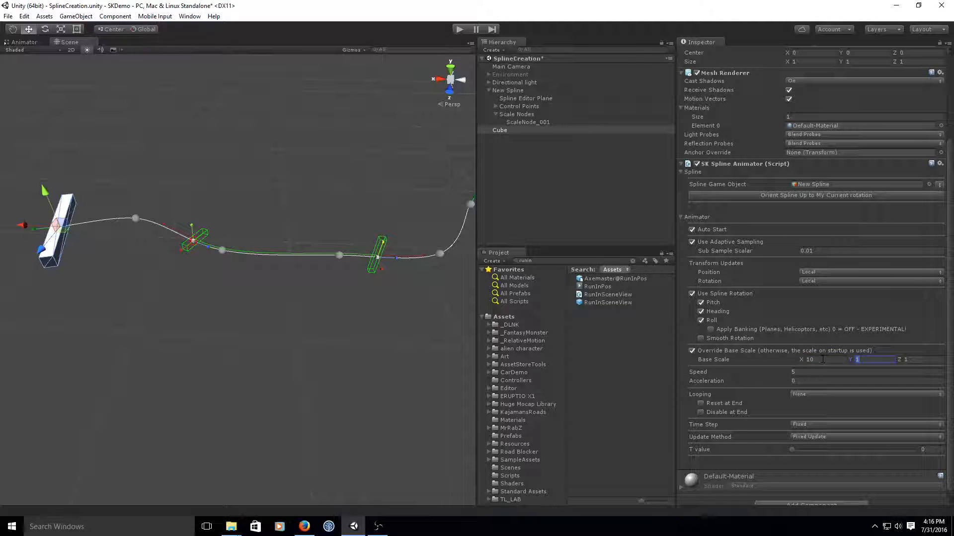
{"action": "type", "text": "10"}
{"action": "key", "text": "Tab"}
{"action": "type", "text": "10"}
{"action": "key", "text": "Tab"}
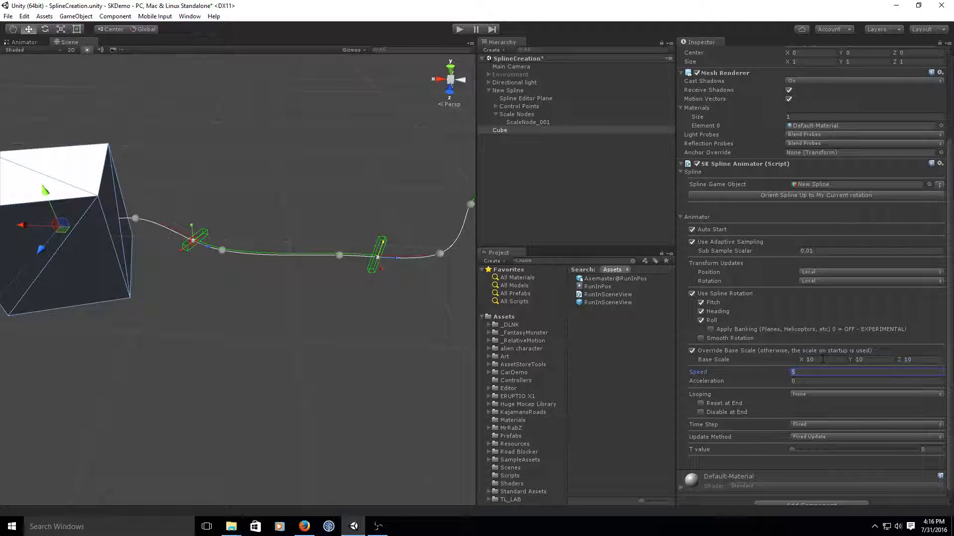
{"action": "left_click", "coordinate": [458, 28]}
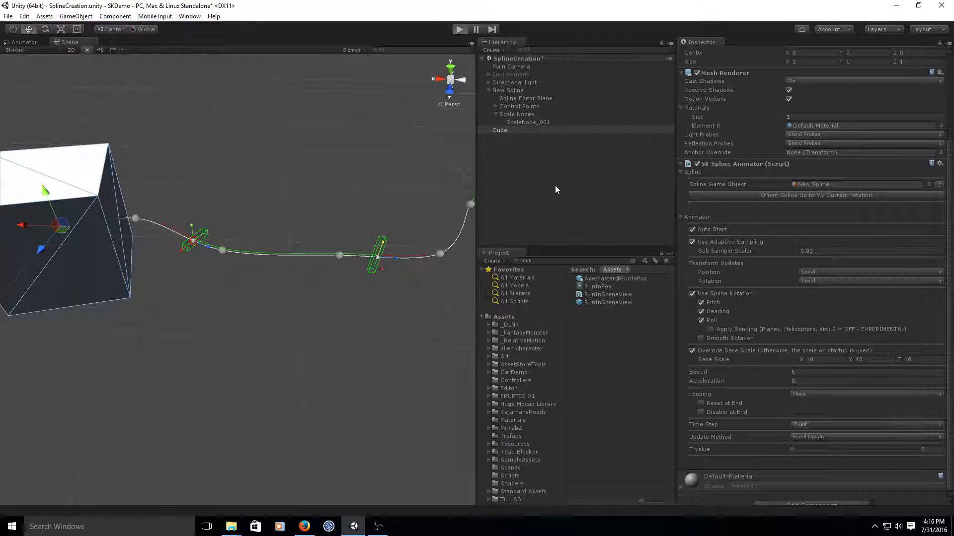